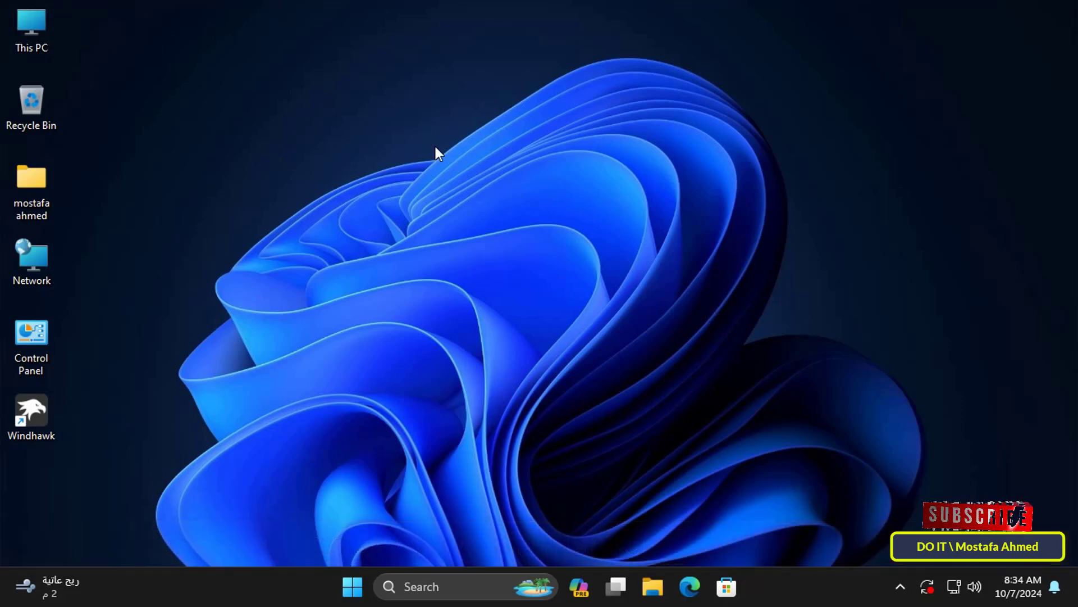
- Confirm USB Drive (E:) is denied, dismiss the error, and minimize Explorer
key(super+e)
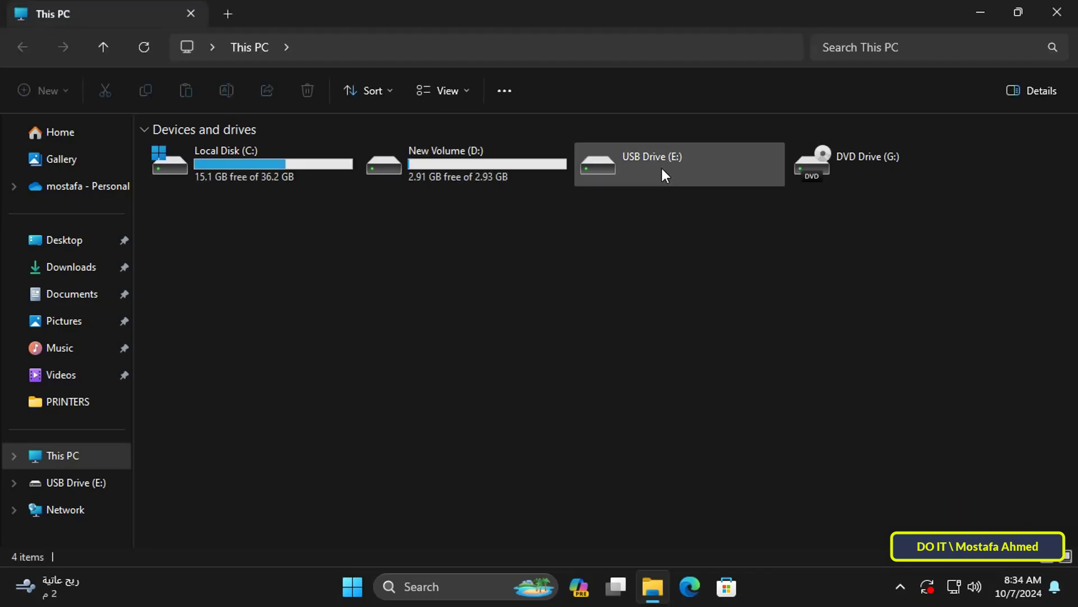
double_click(662, 168)
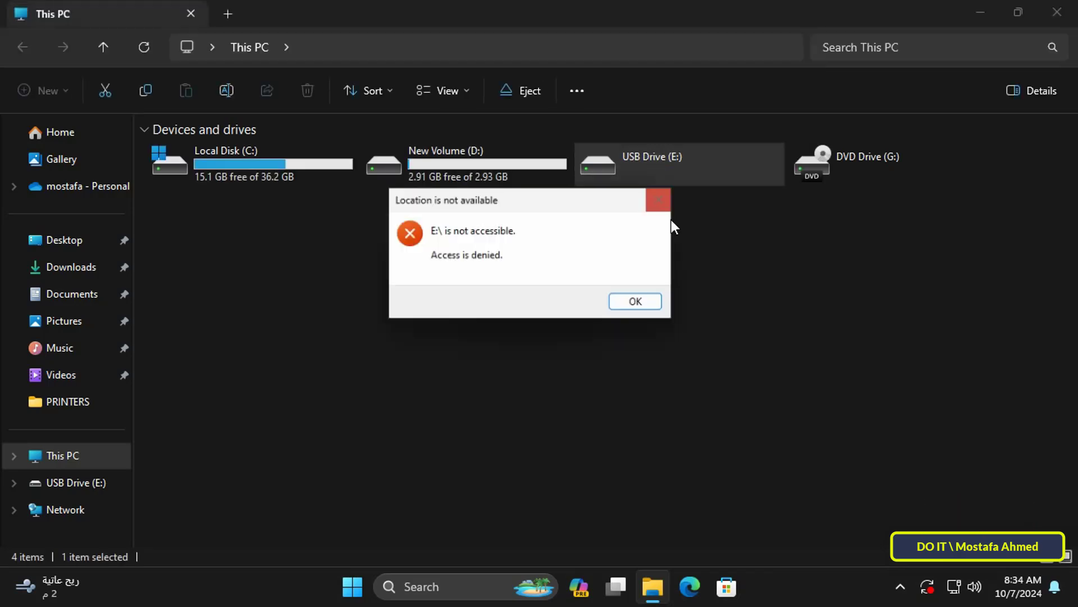
click(650, 306)
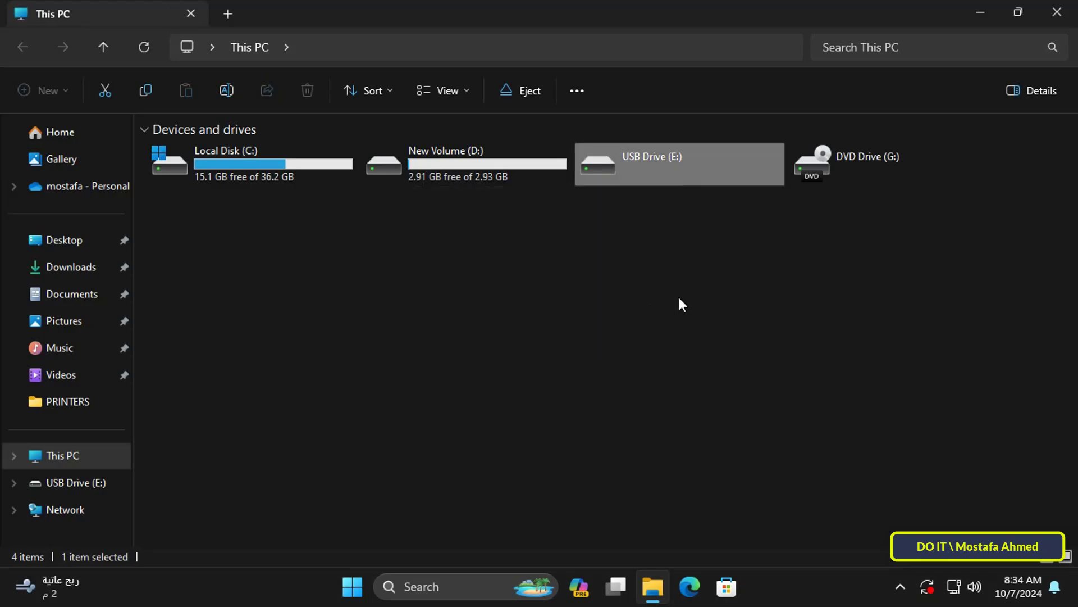
click(977, 13)
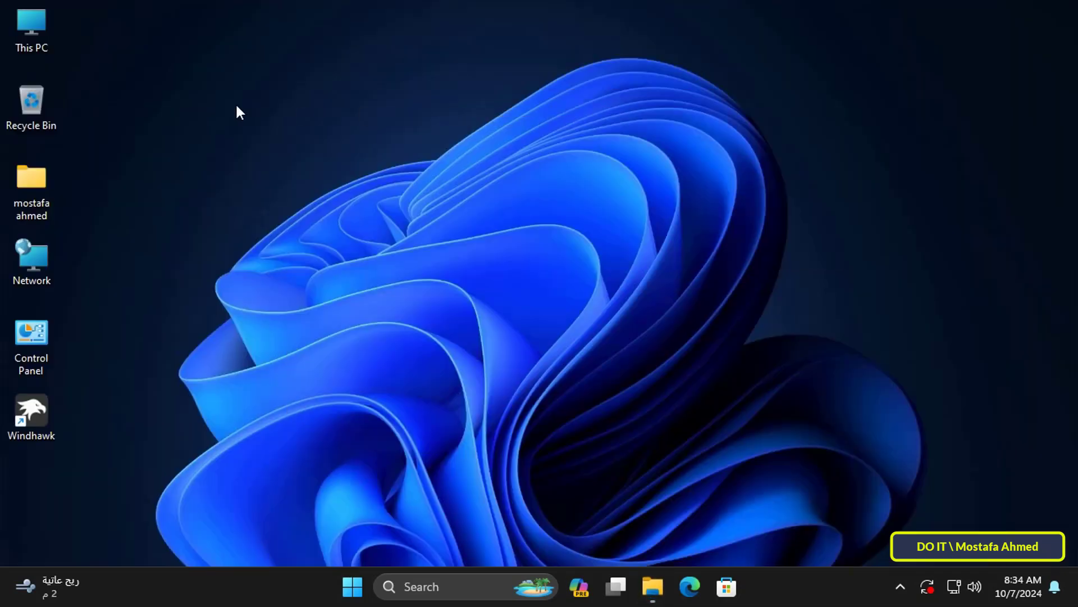
- Open Computer Management from This PC and inspect the E: partition in Disk Management
right_click(34, 25)
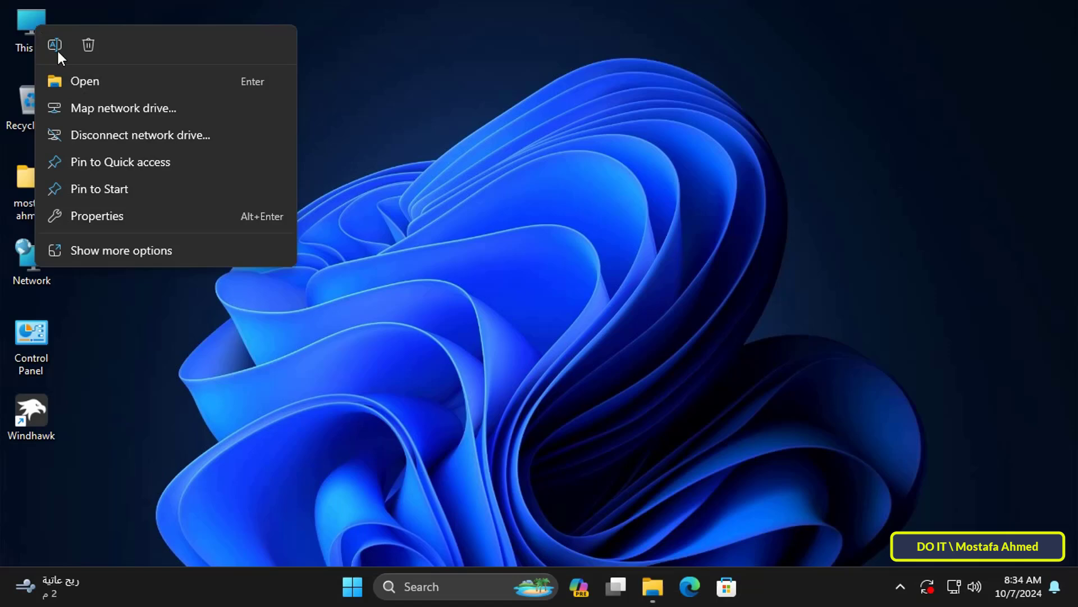
click(133, 245)
click(115, 75)
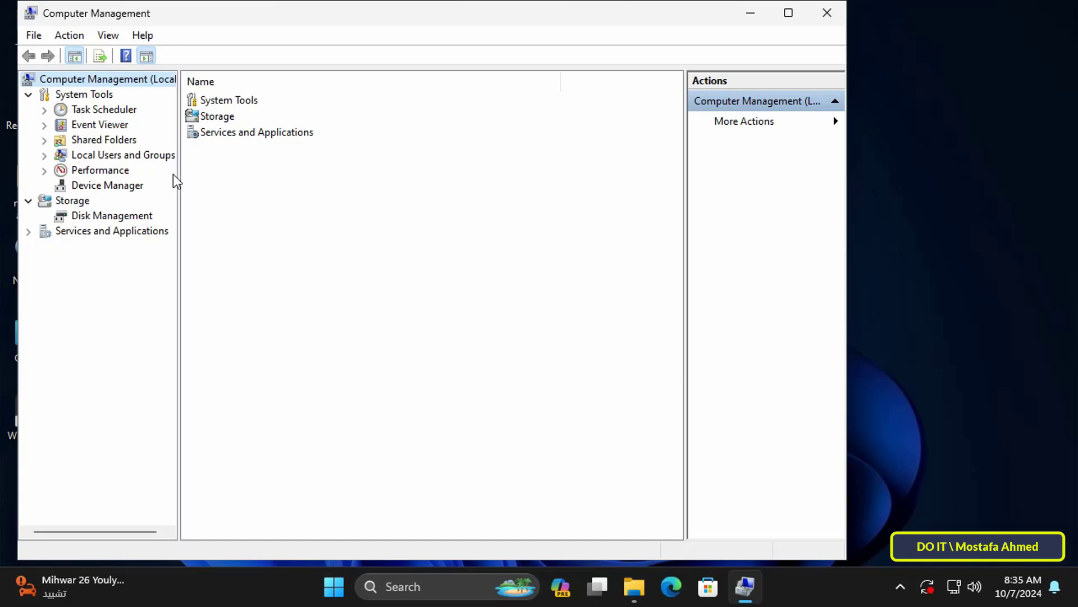
click(129, 218)
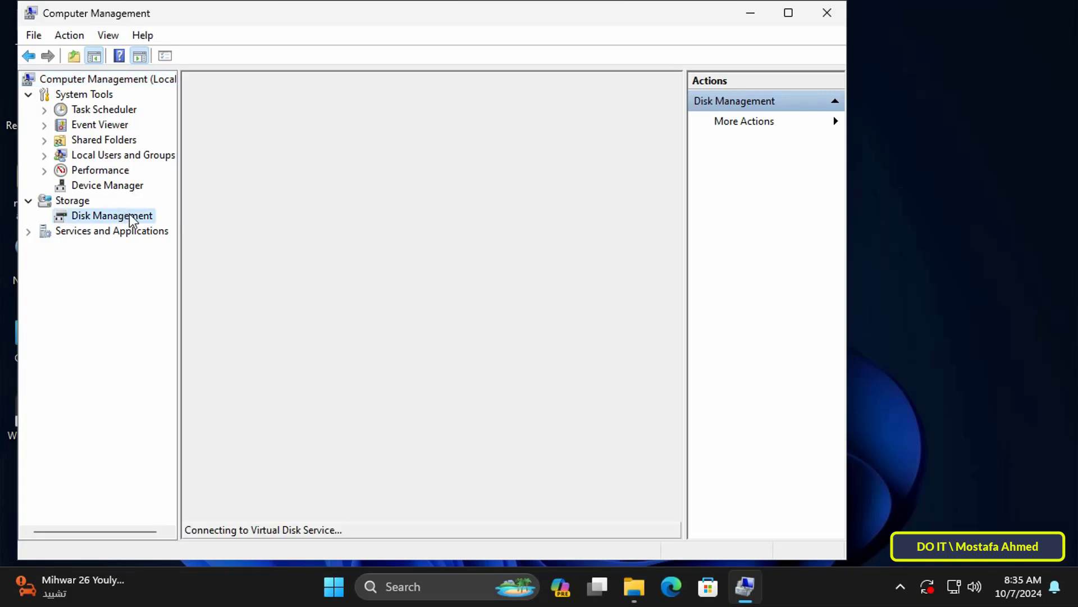
click(312, 451)
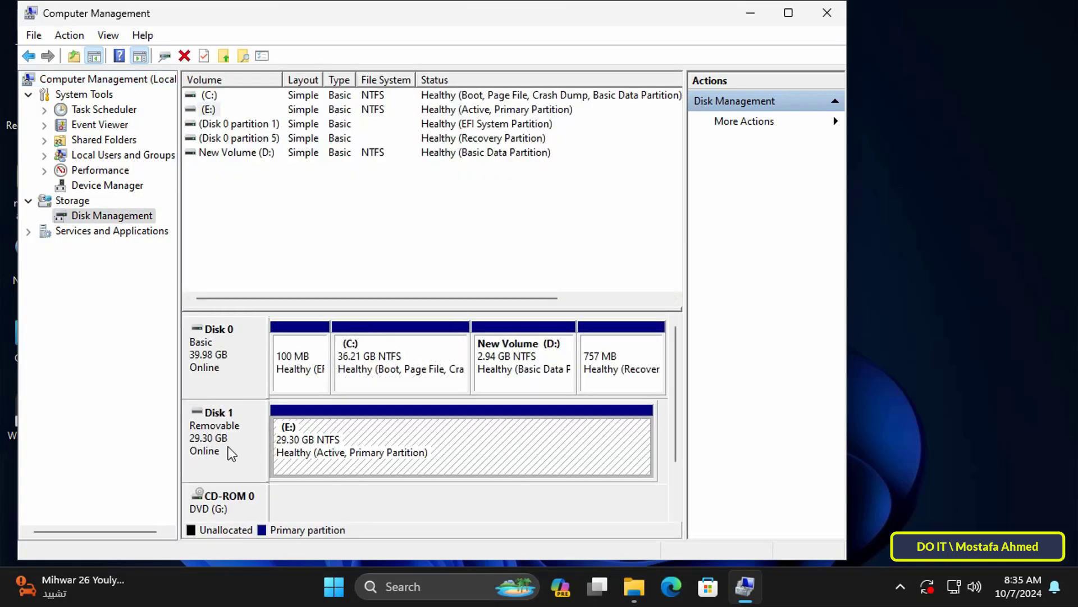
right_click(352, 460)
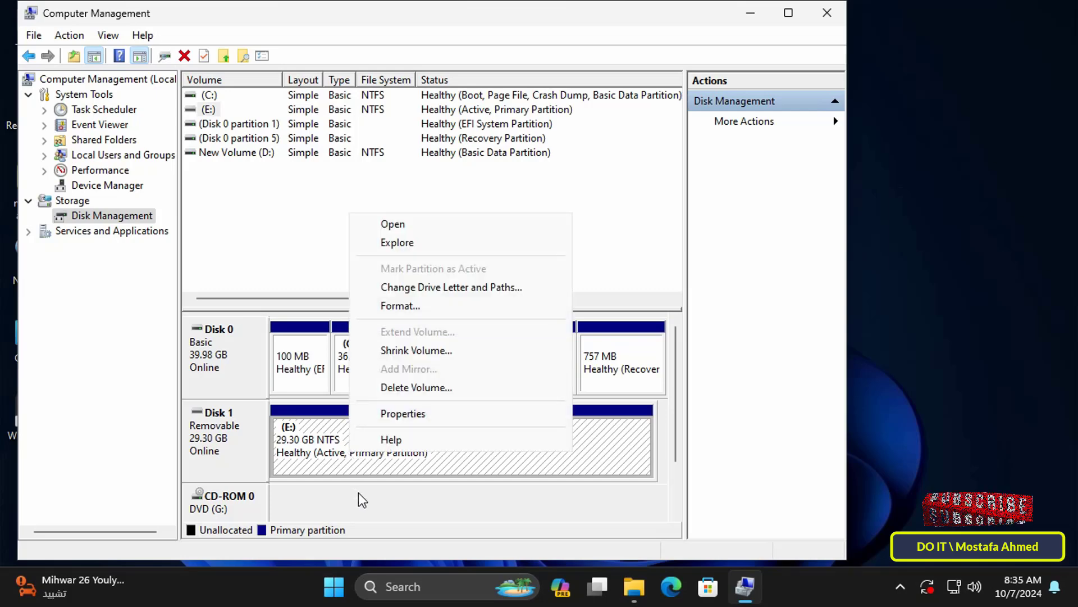
click(372, 504)
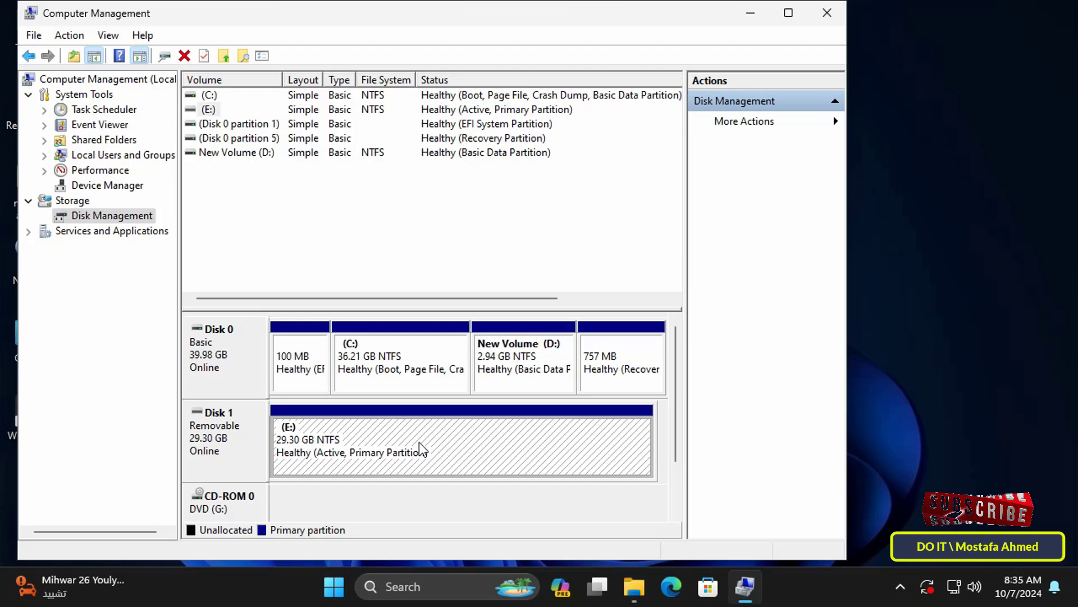
- Close Computer Management and open USB Drive (E:) Properties from a maximized This PC window
click(828, 13)
double_click(35, 30)
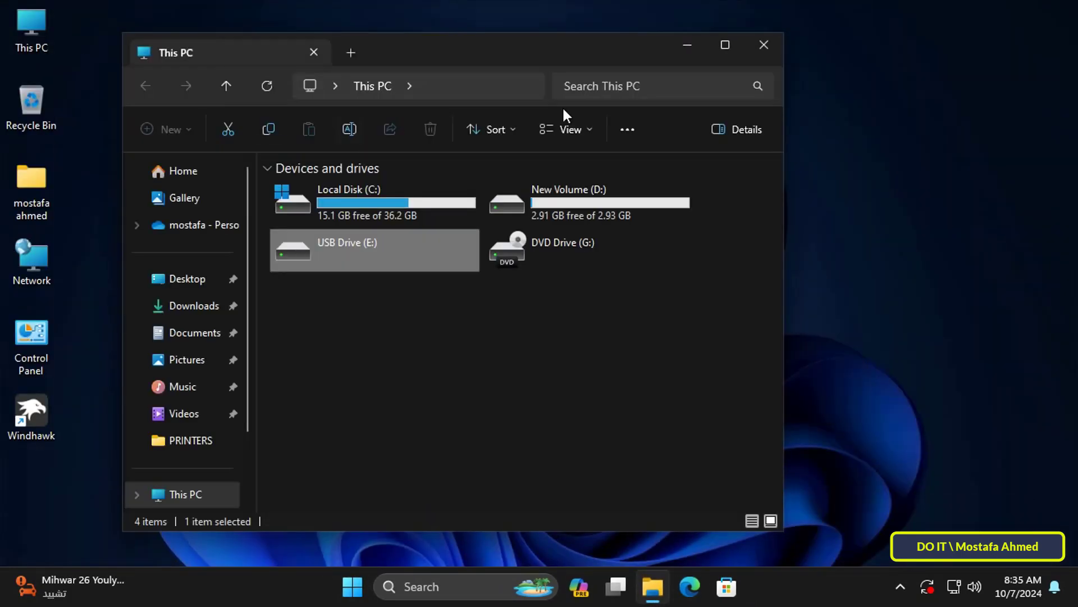
click(725, 48)
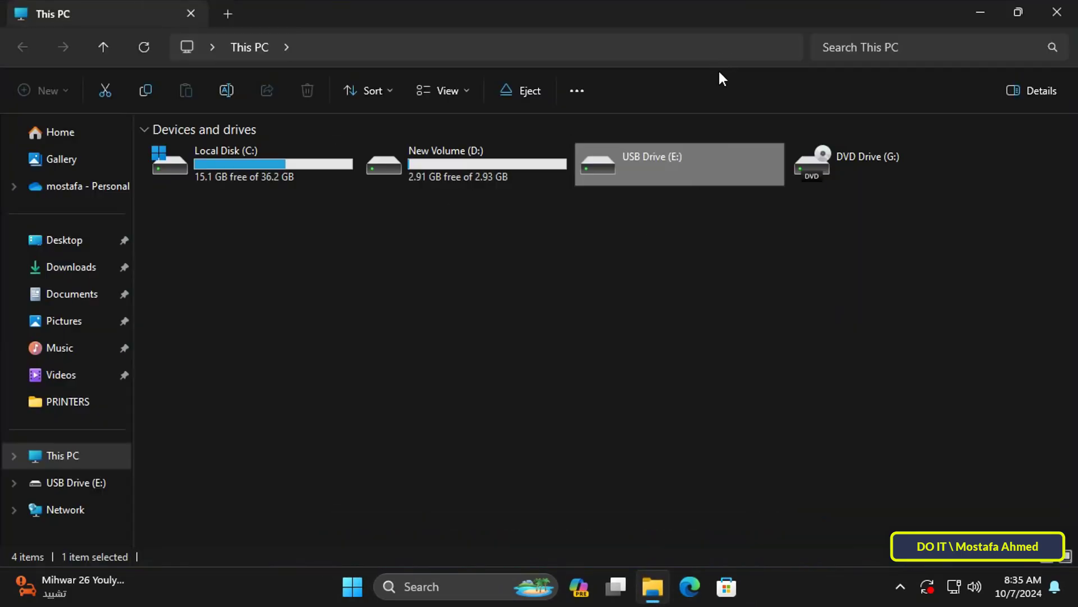
right_click(632, 171)
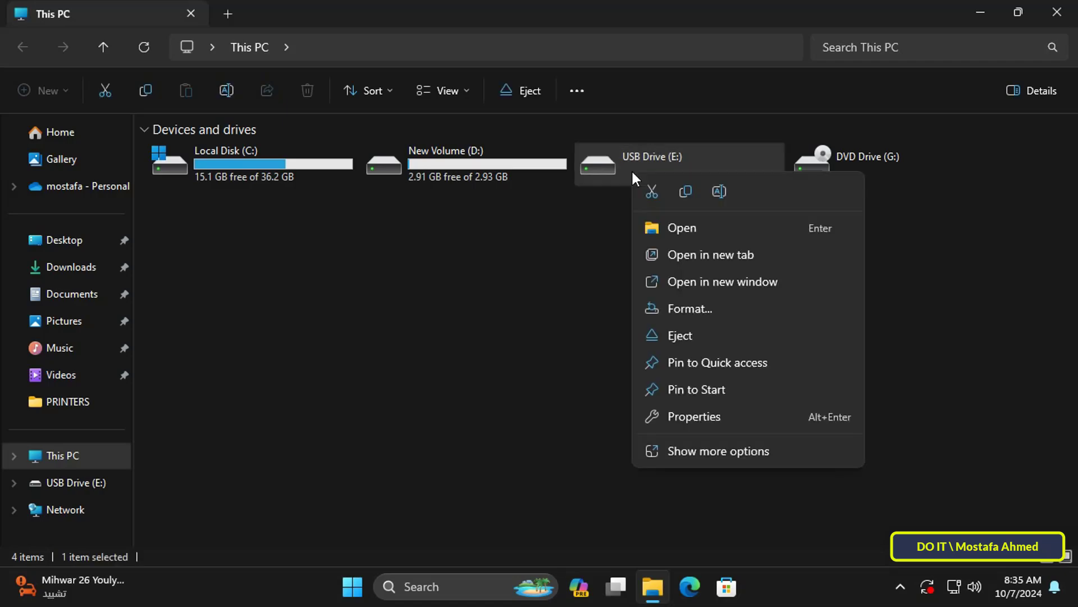
click(704, 418)
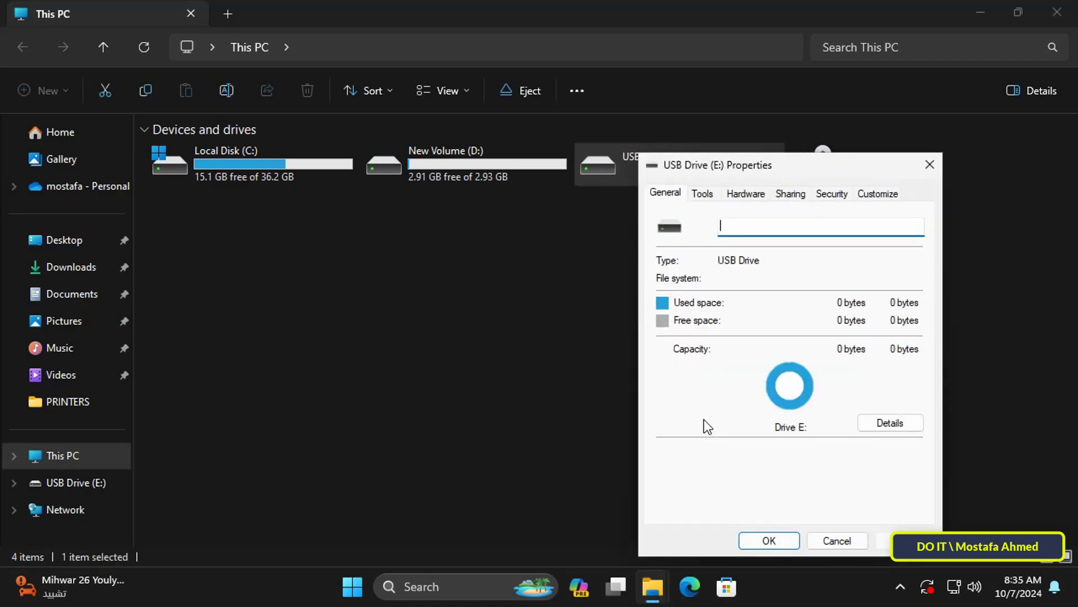
mouse_move(787, 166)
mouse_down()
mouse_move(577, 133)
mouse_move(376, 135)
mouse_up()
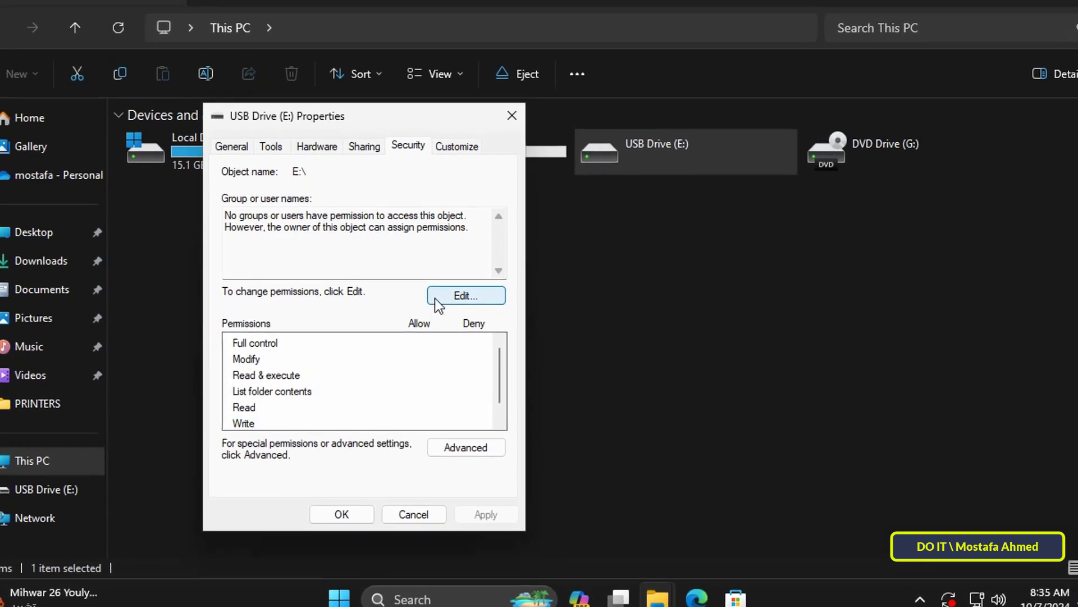
- Add 'everyone', resolved to the Everyone group, to the E: drive's permission entries
click(459, 300)
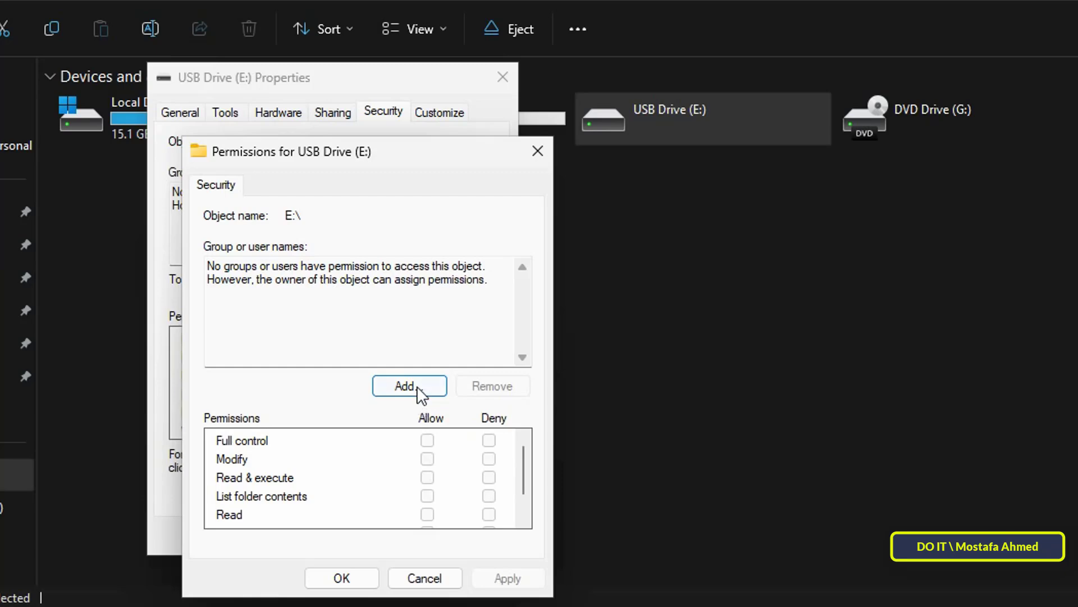
click(418, 386)
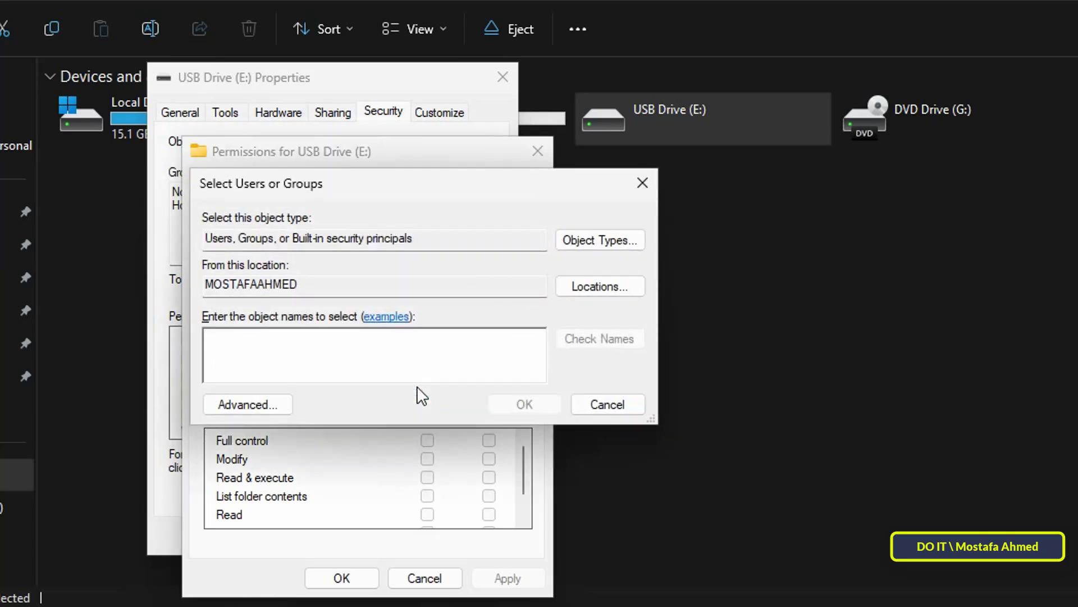
text(every)
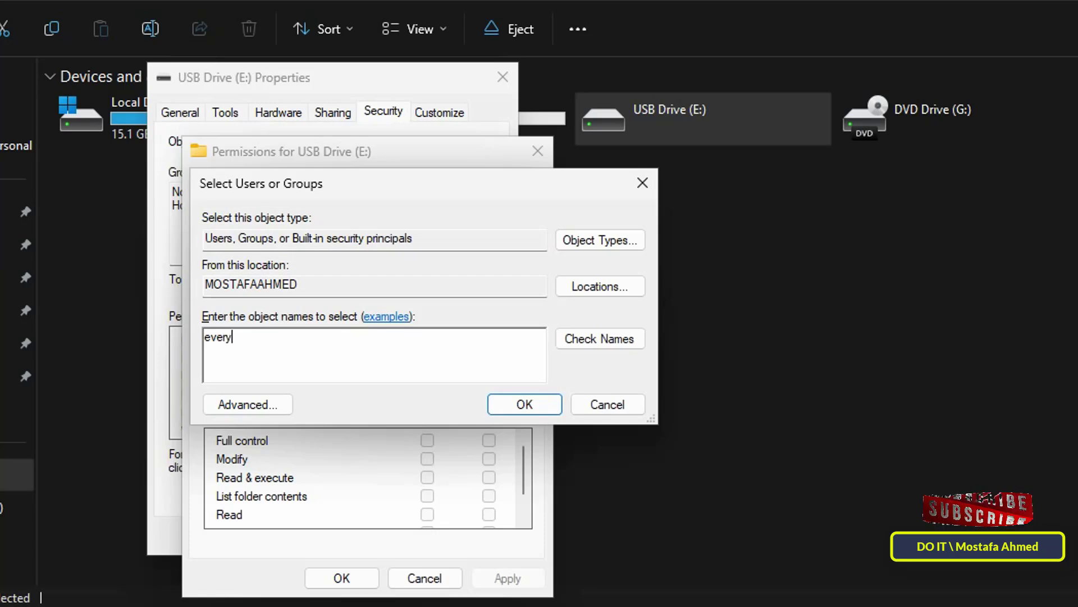
text(one)
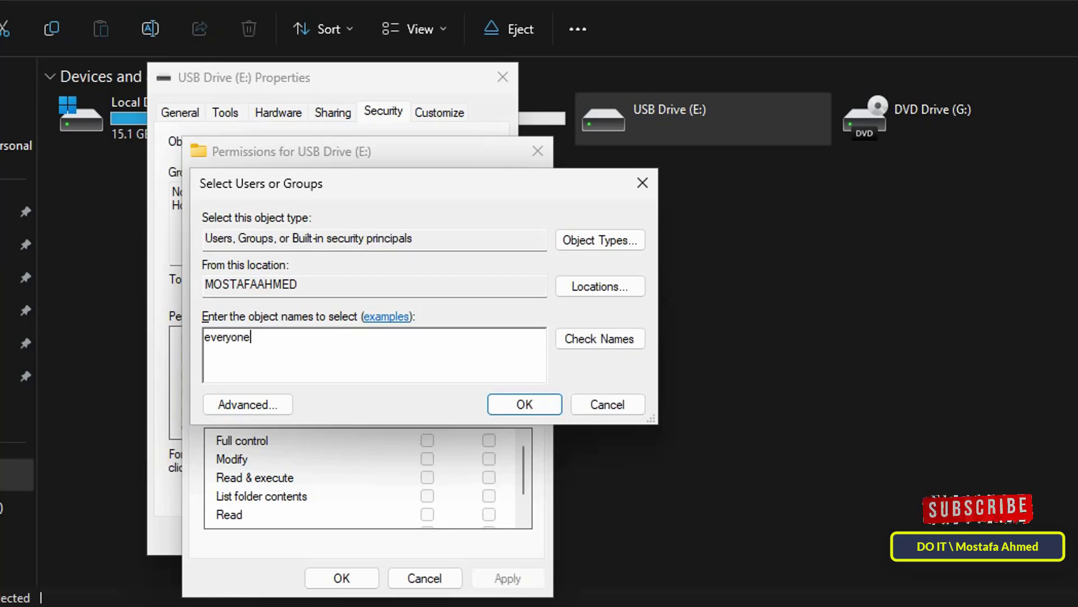
click(621, 341)
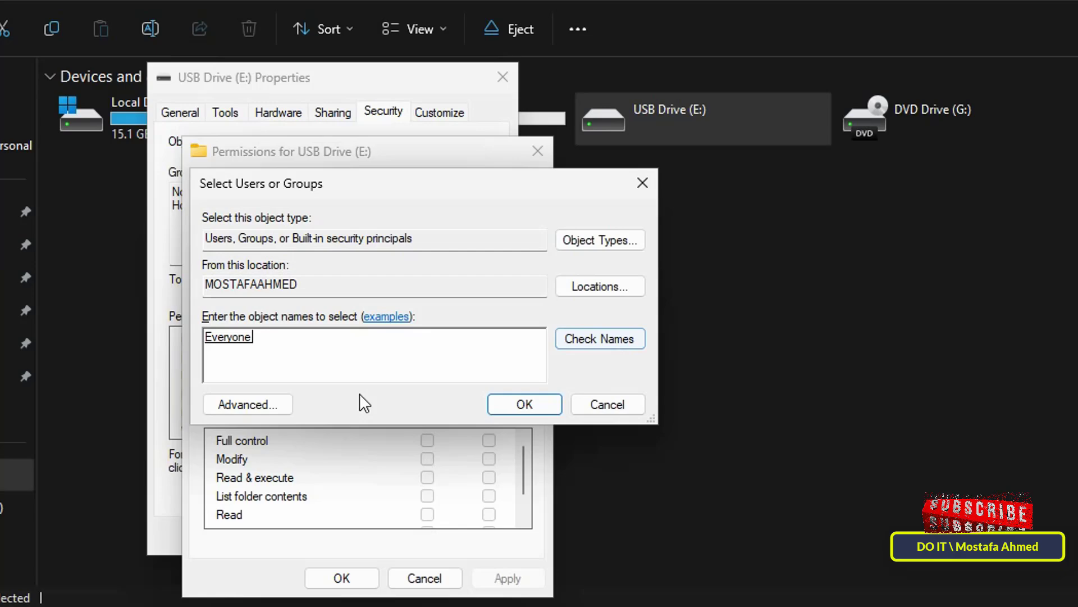
click(497, 409)
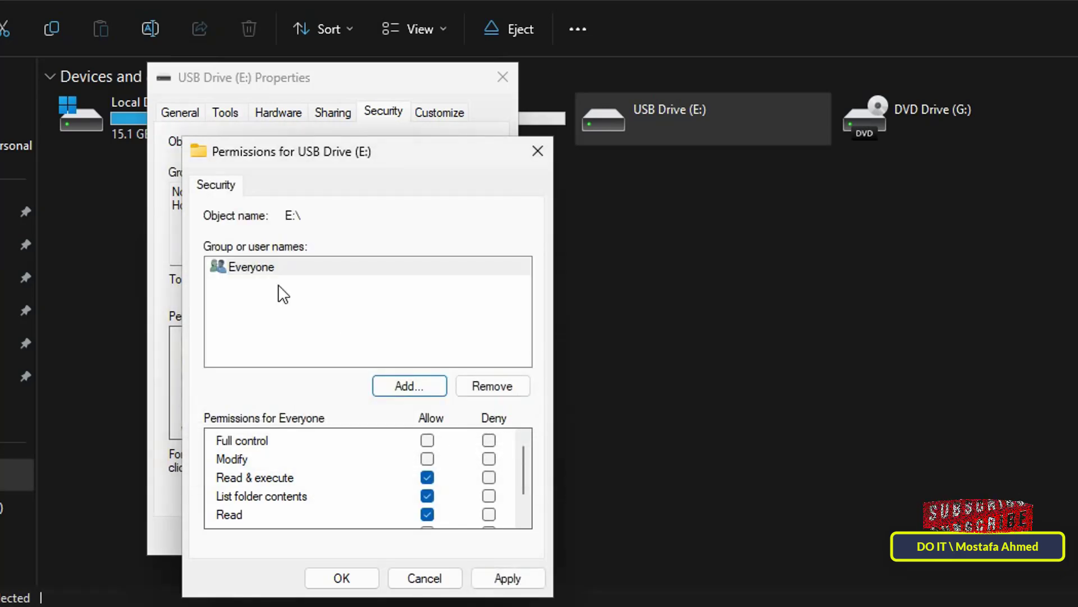
- Allow Everyone Full control, apply it past the access errors, and close the editor
click(262, 272)
click(428, 440)
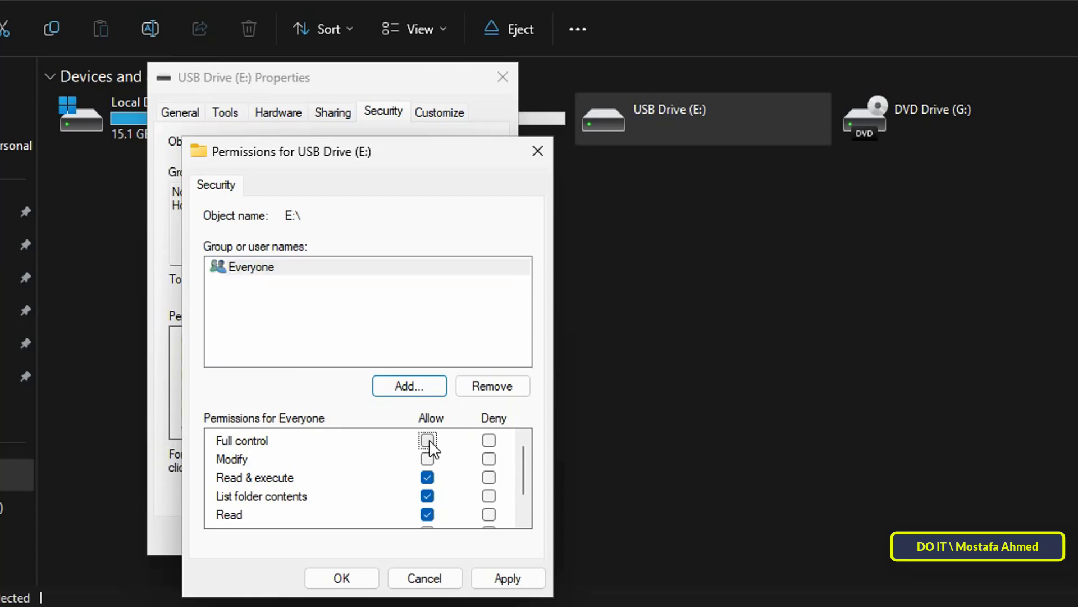
click(511, 586)
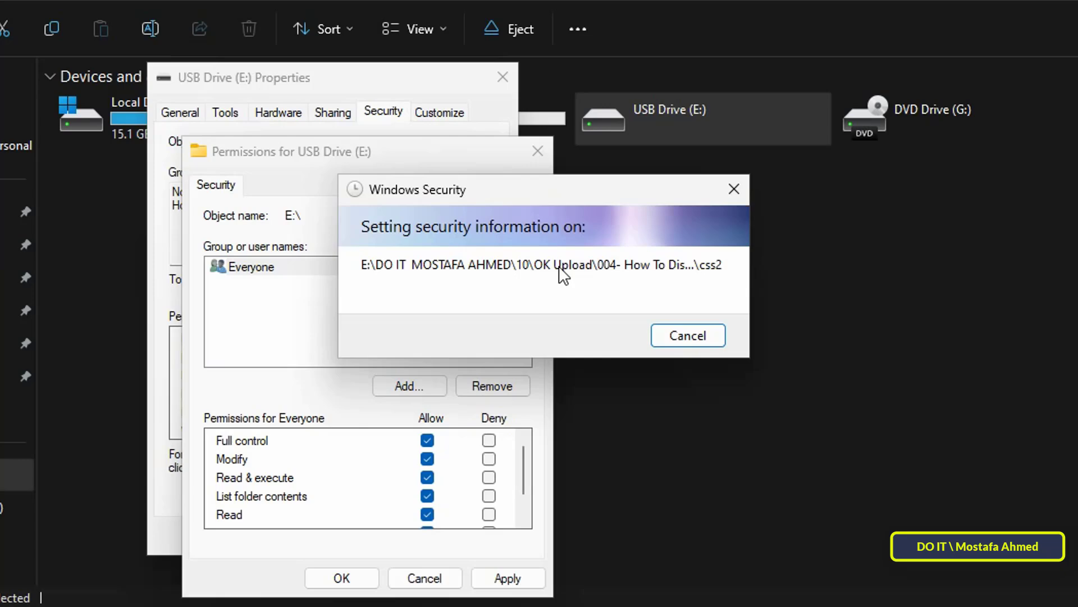
click(588, 372)
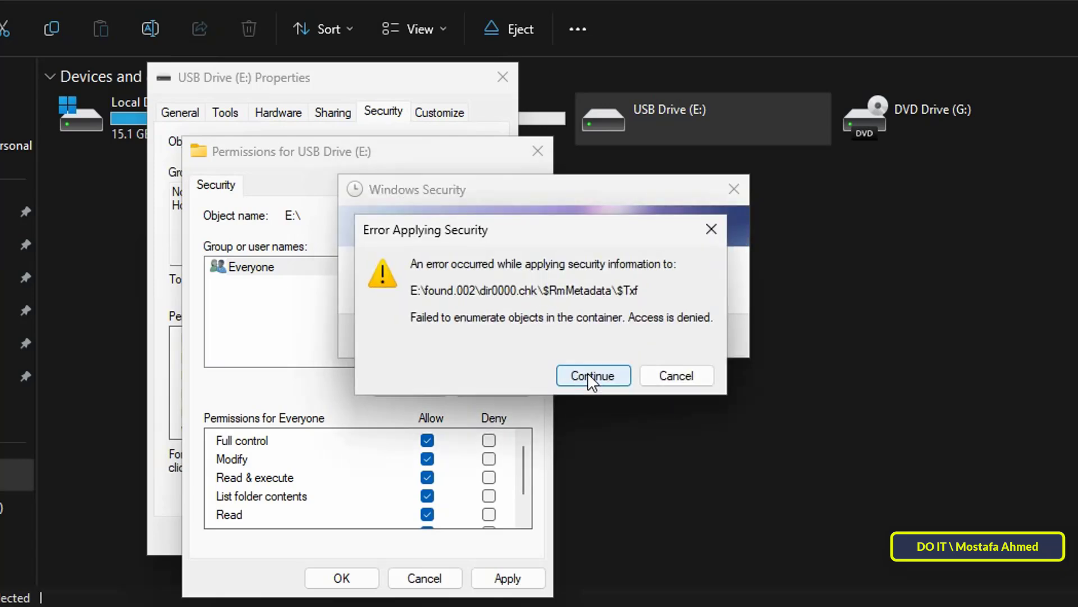
click(587, 373)
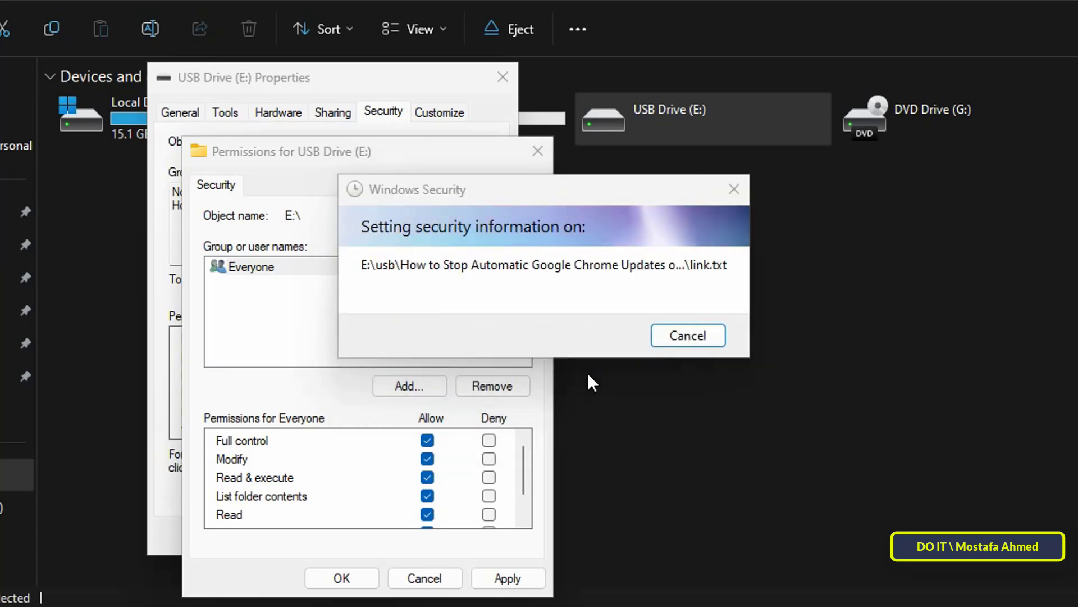
click(587, 373)
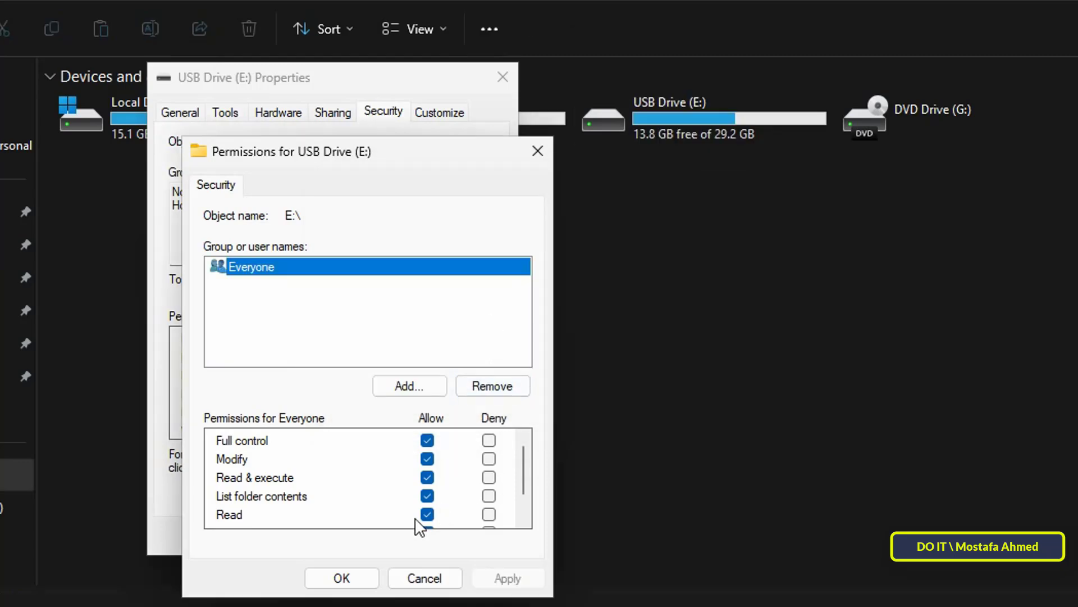
click(337, 578)
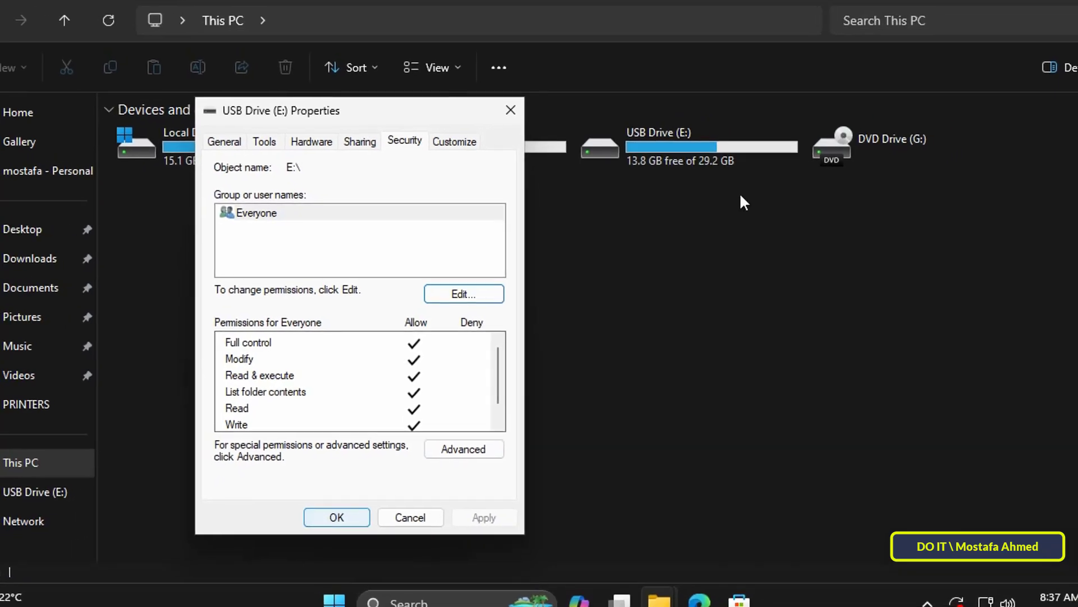
- Close Properties, open USB Drive (E:) to see its folders, then return to This PC
click(366, 509)
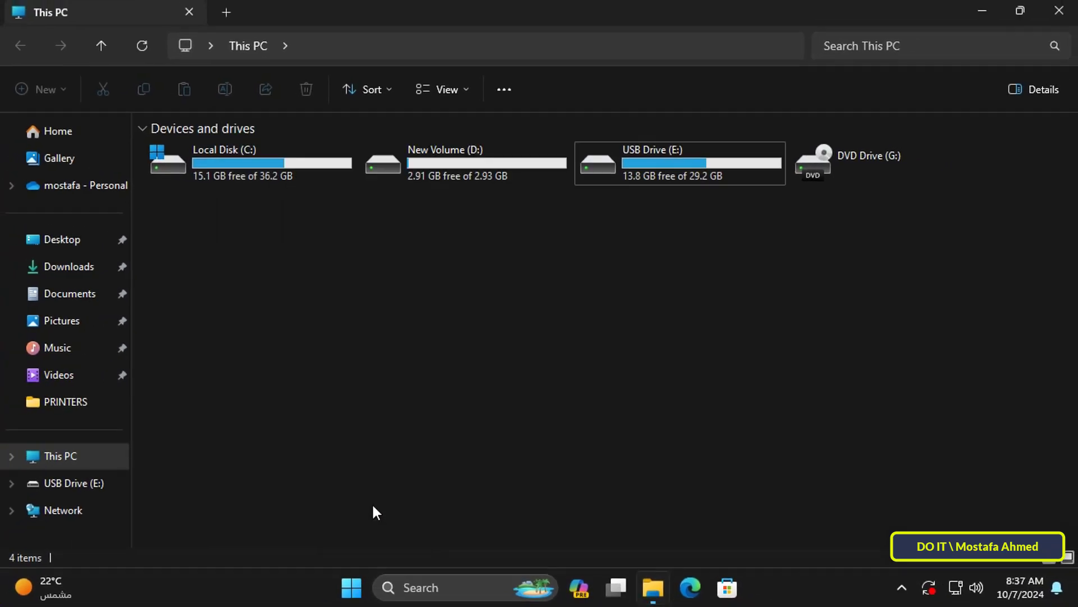
double_click(660, 177)
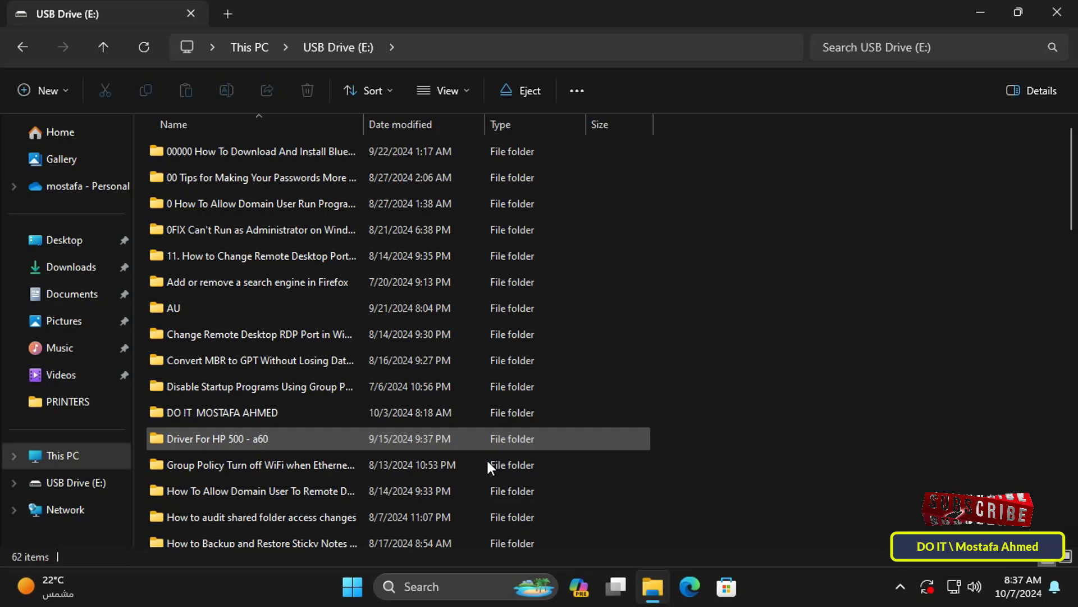
key(alt+Left)
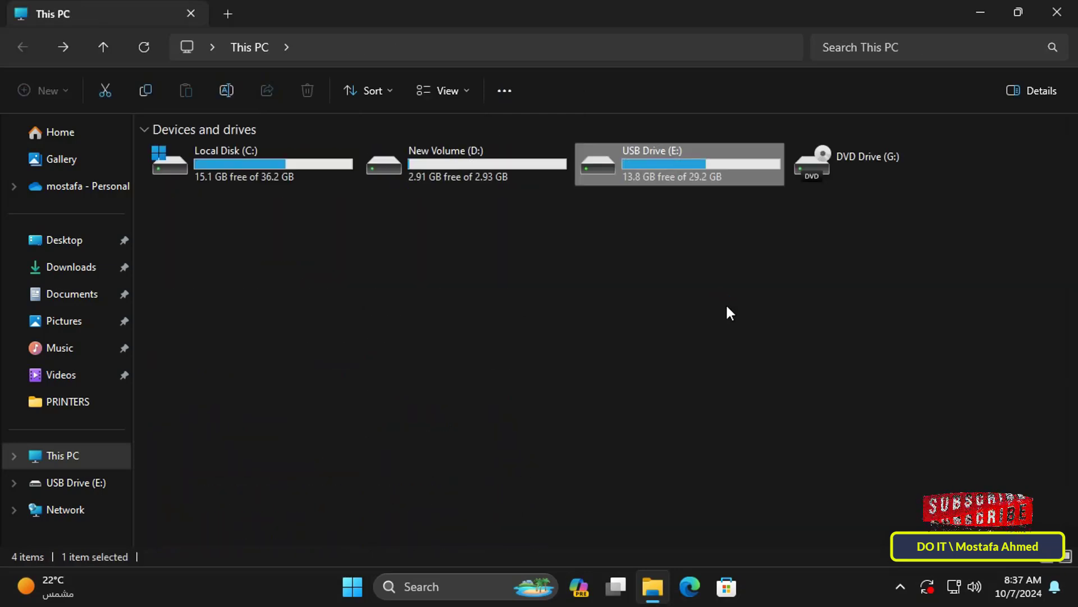